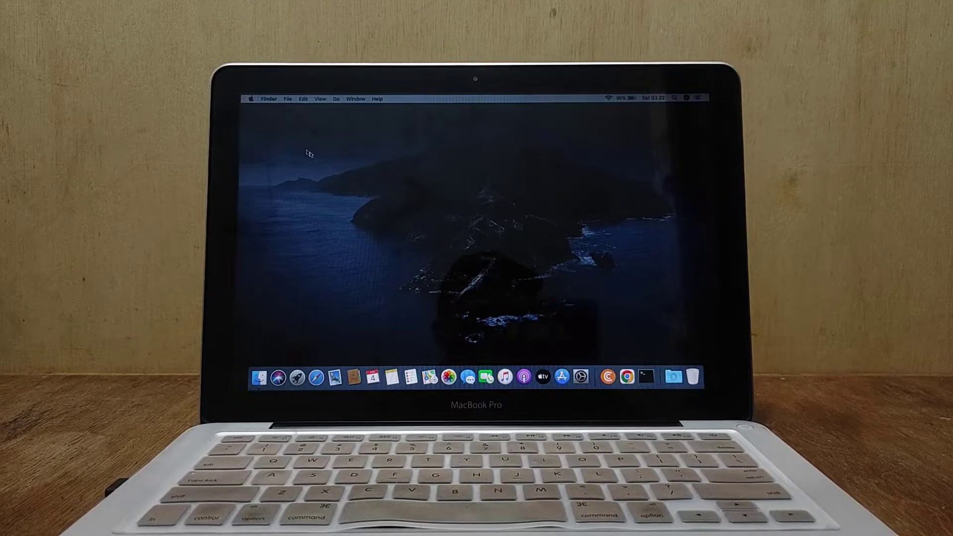
Step: Restart the Mac from the Apple menu and confirm the Restart dialog
left_click(251, 99)
left_click(269, 159)
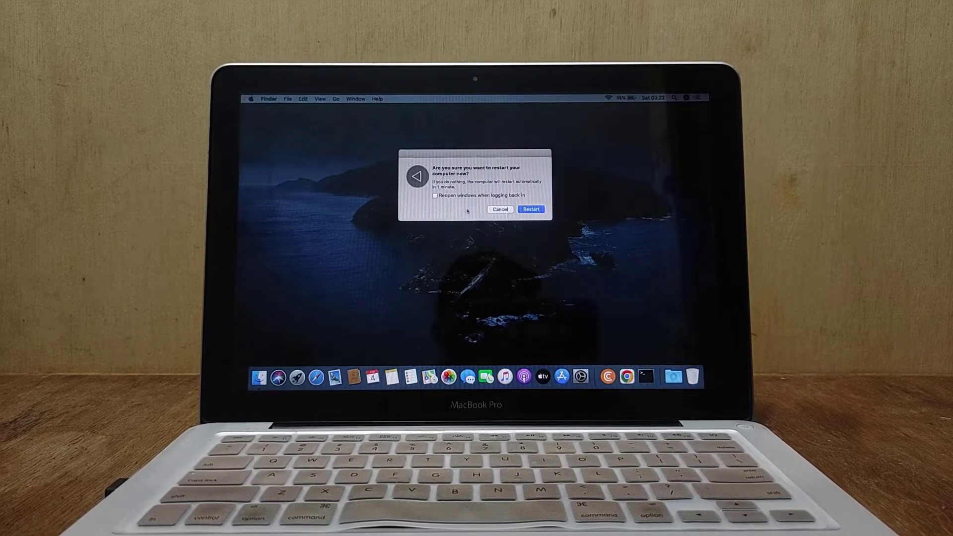
left_click(538, 209)
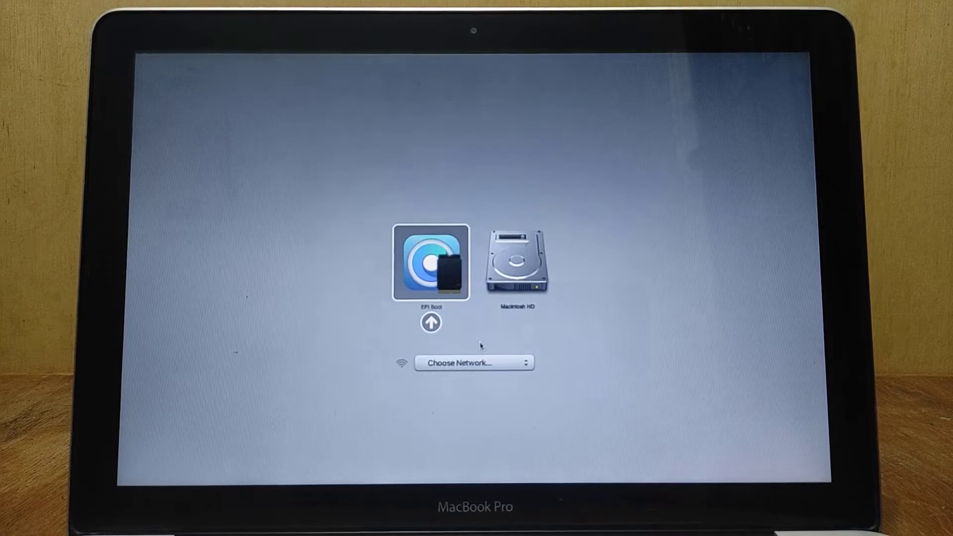
Step: Pick Macintosh HD instead of EFI Boot in the startup picker and boot it
key("Right")
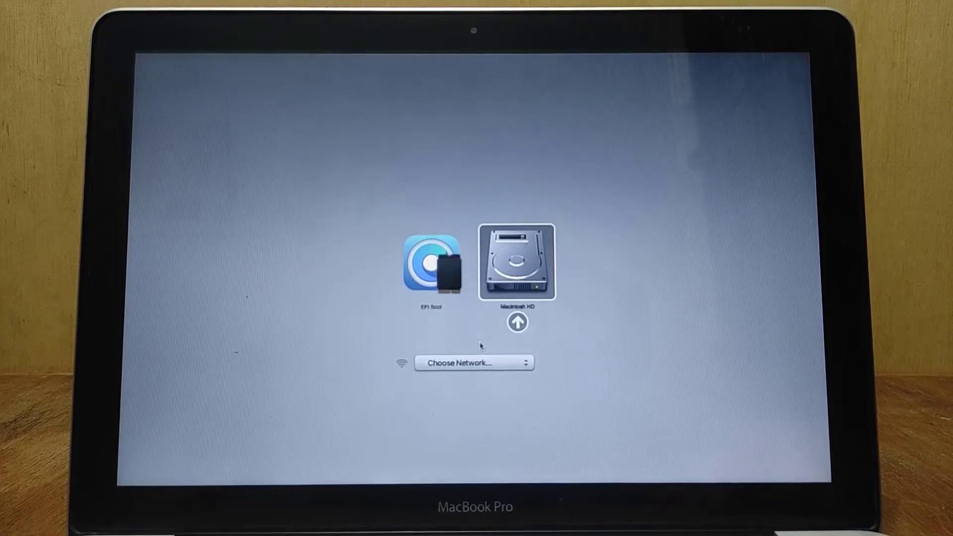
key("Return")
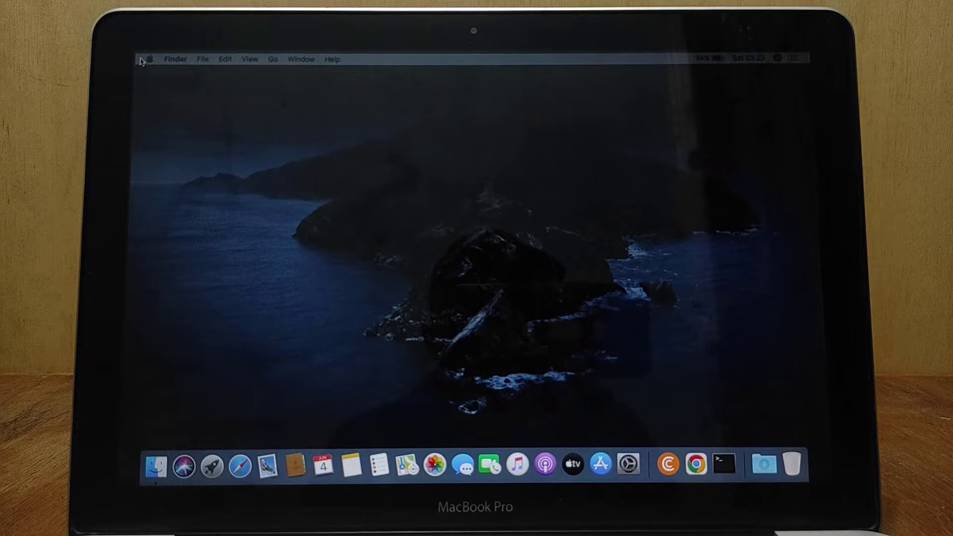
Step: Launch Terminal from the Other folder in Launchpad
left_click(213, 467)
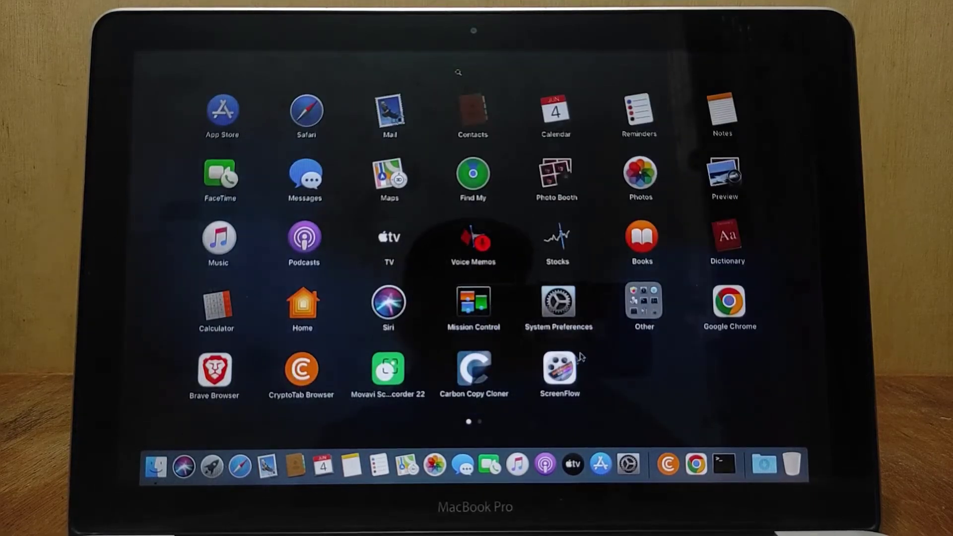
left_click(637, 305)
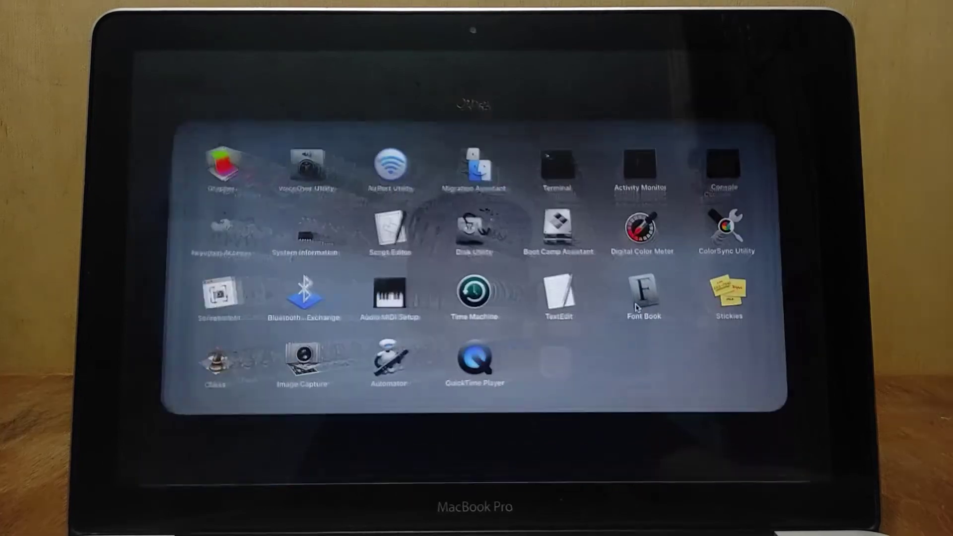
left_click(558, 166)
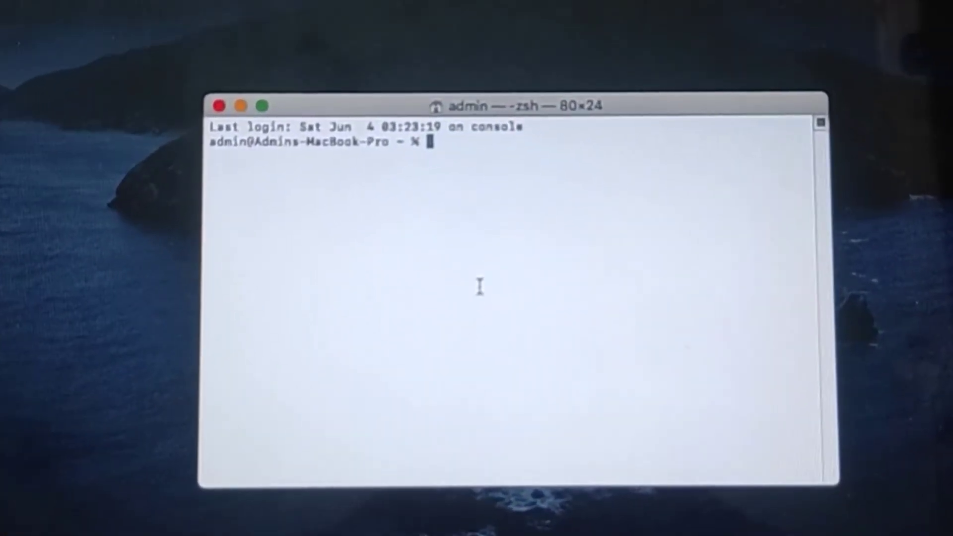
type("su")
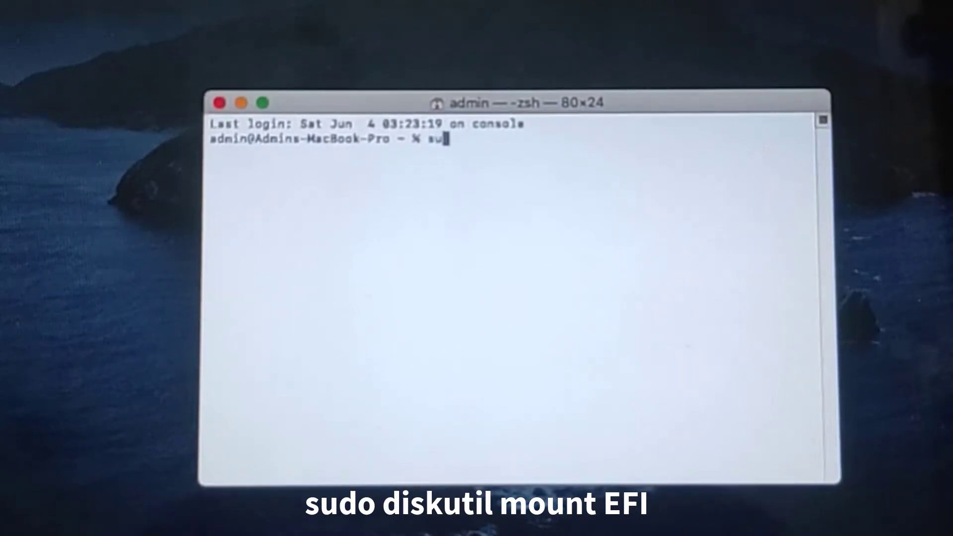
type("do d")
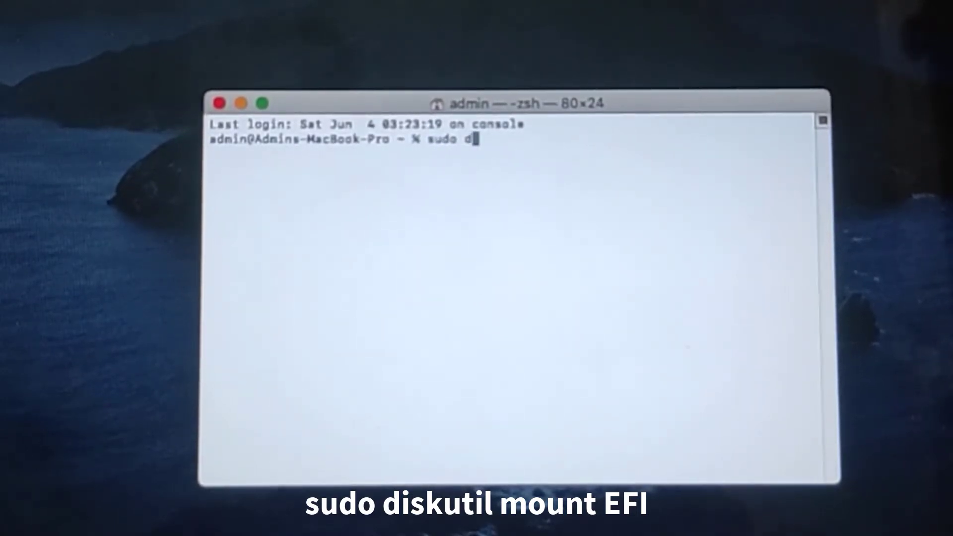
type("iskut")
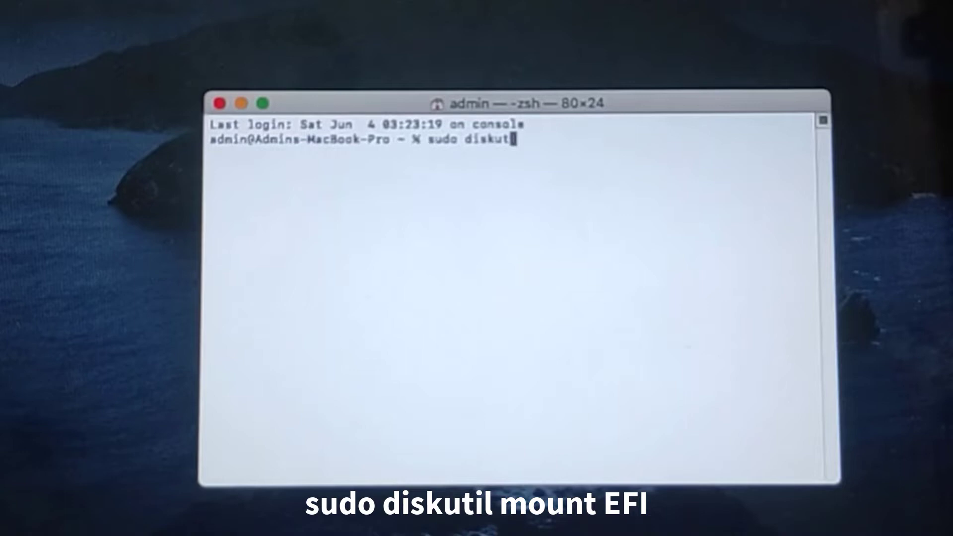
type("il ")
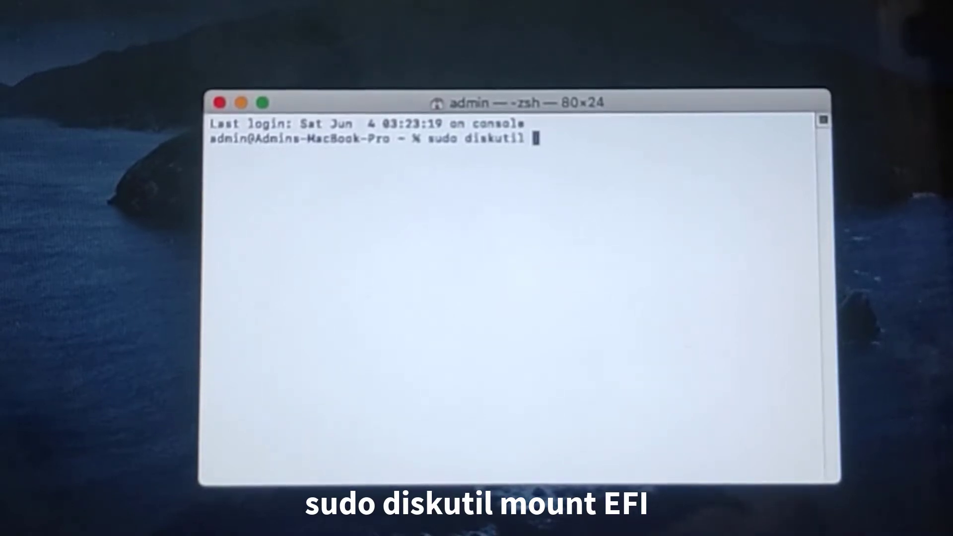
type("moun")
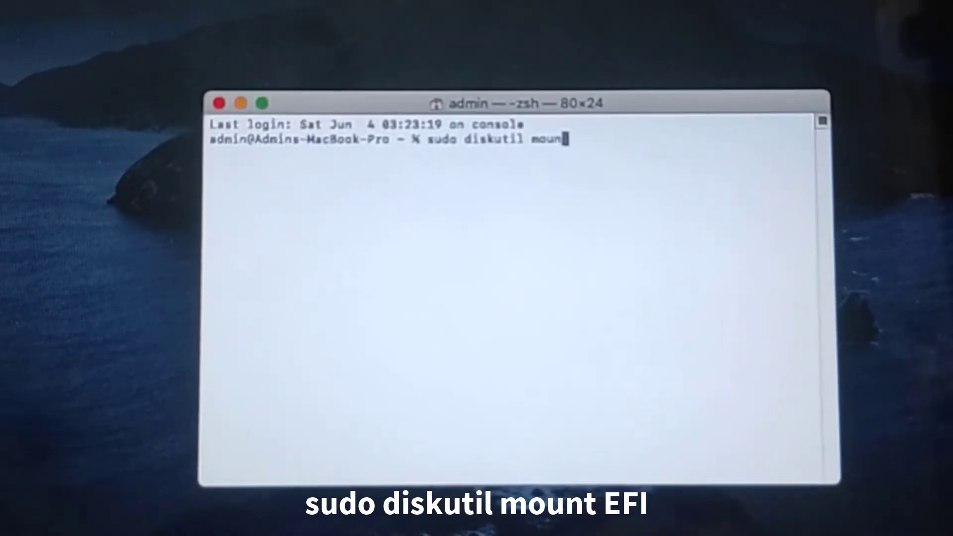
type("t E")
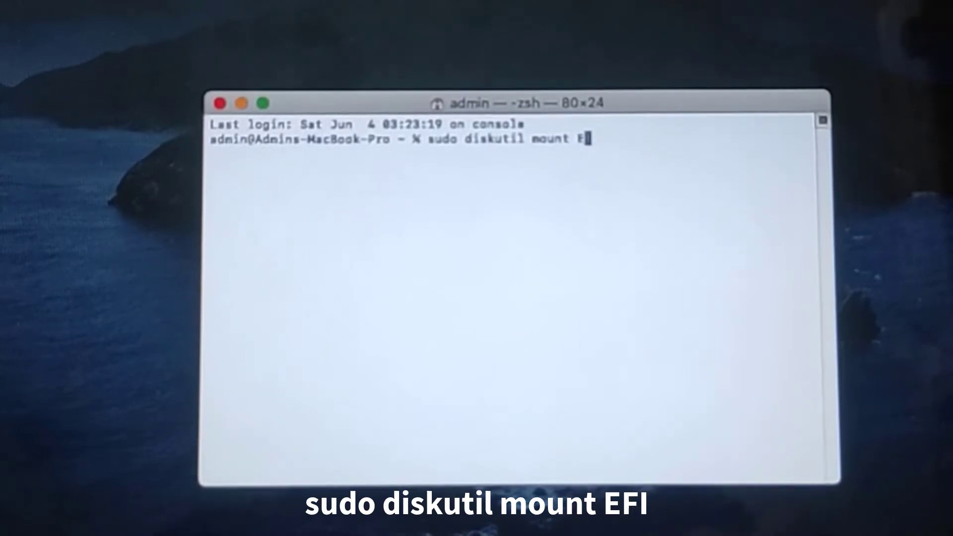
type("FI")
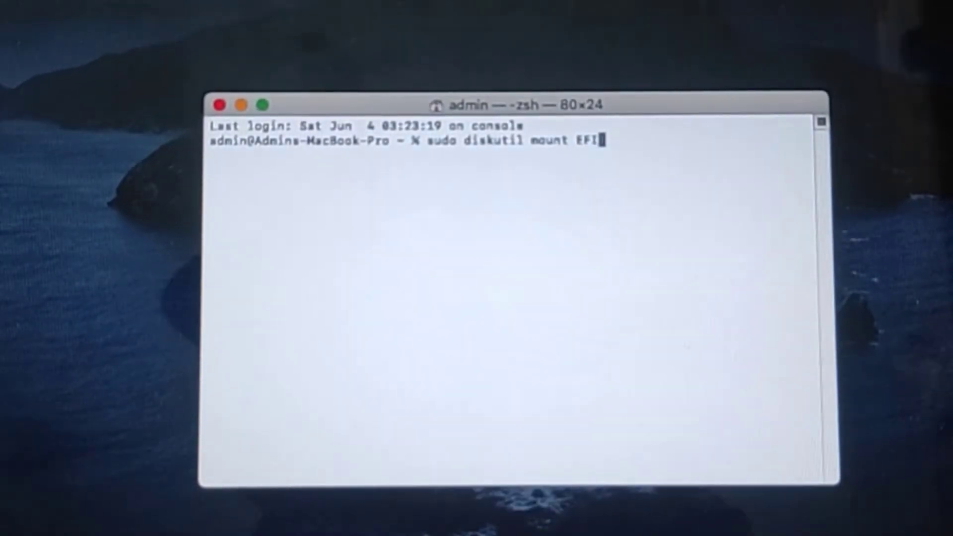
Step: Mount the EFI volume with 'sudo diskutil mount EFI' and the administrator password
key("Return")
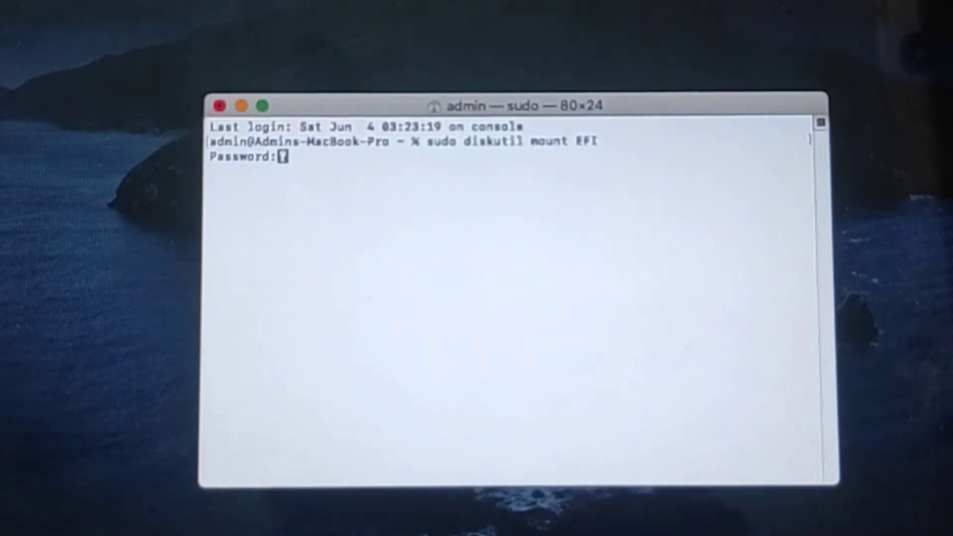
key("Return")
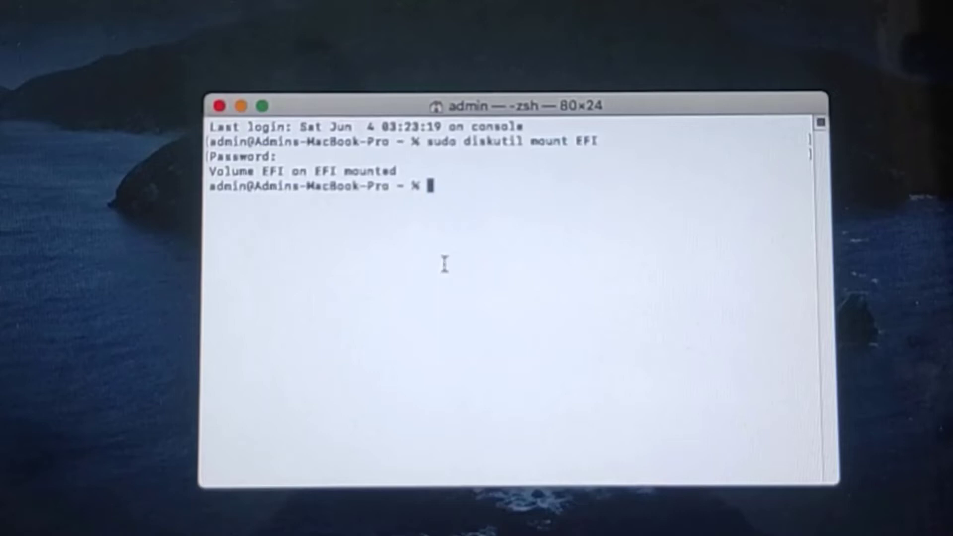
left_click_drag(210, 171, 393, 171)
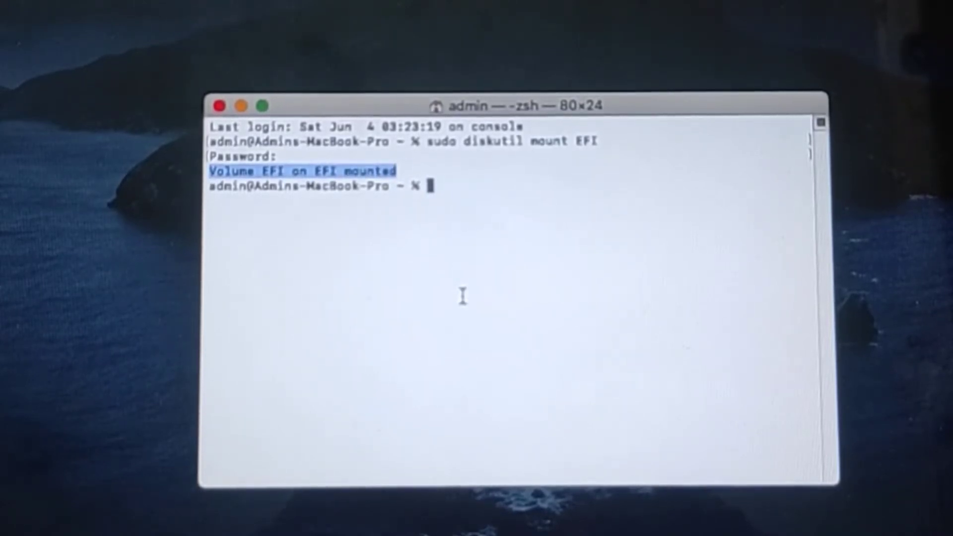
Step: Clear the text selection in Terminal and quit Terminal
left_click(411, 265)
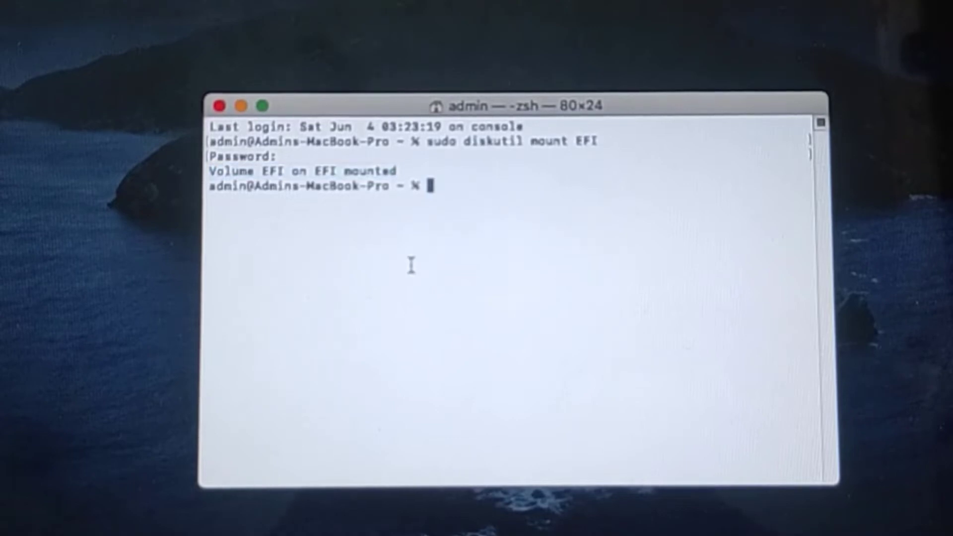
triple_click(412, 266)
left_click(415, 285)
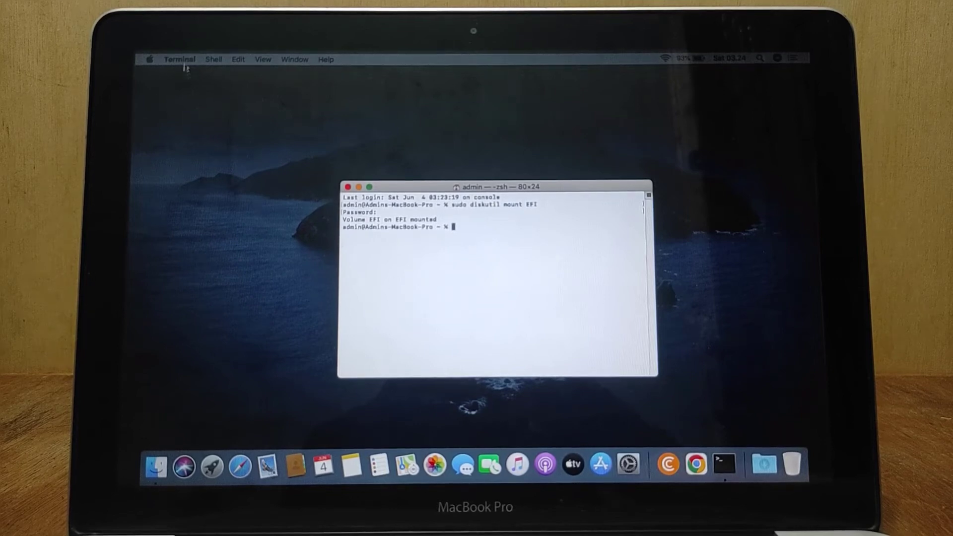
left_click(181, 60)
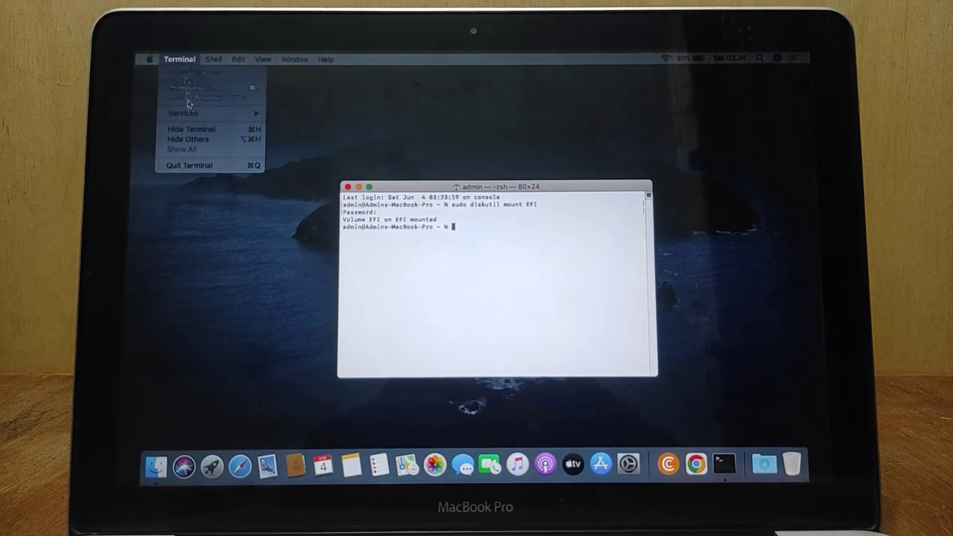
left_click(213, 167)
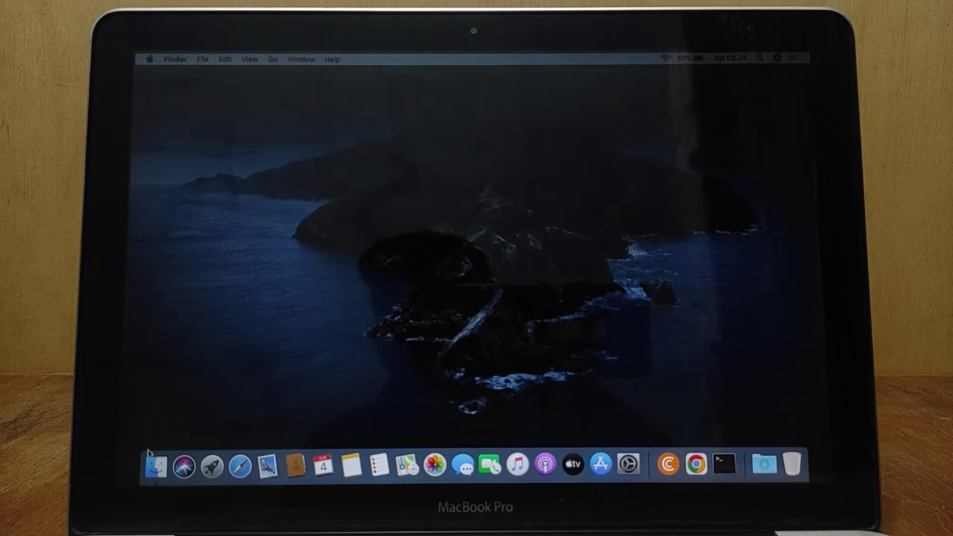
Step: Move the EFI and System folders on the EFI volume to Trash, then close the window
left_click(155, 464)
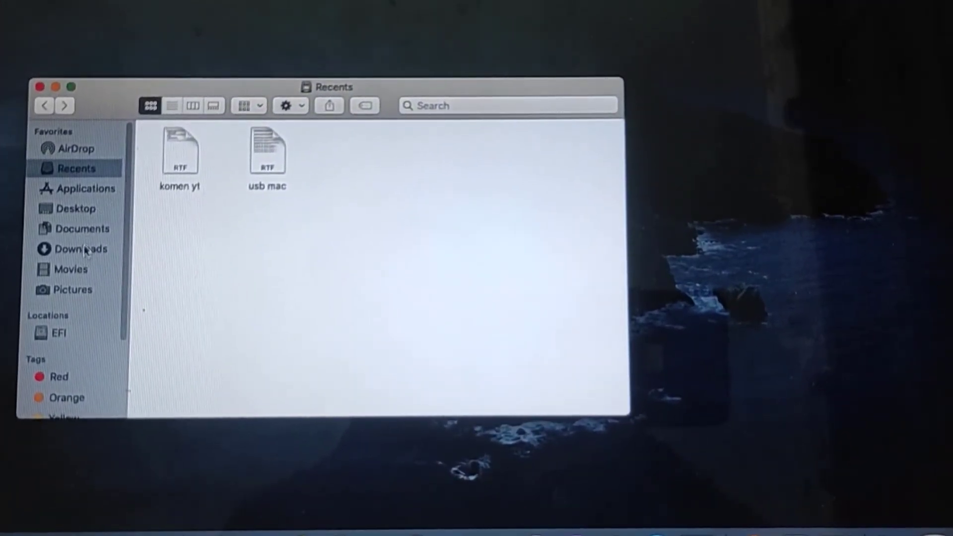
left_click(60, 333)
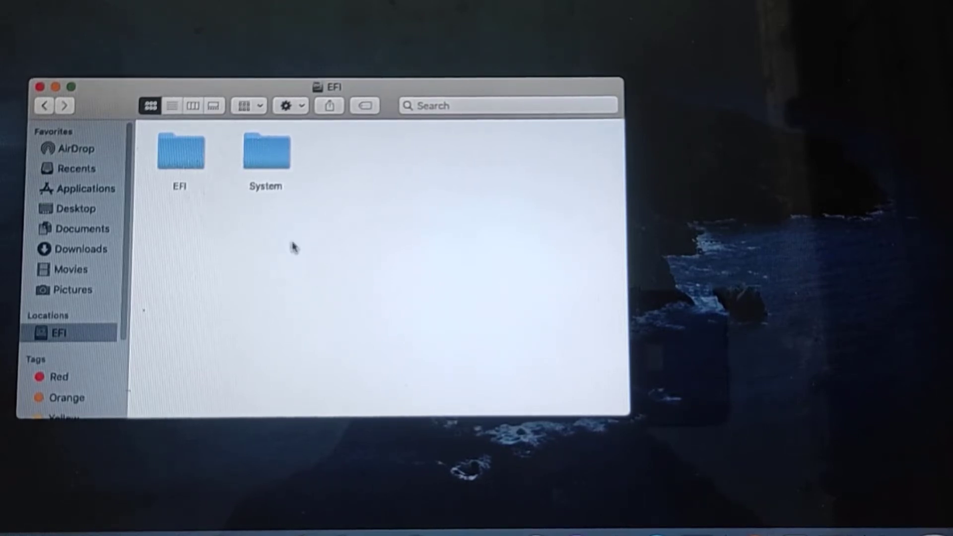
left_click_drag(401, 242, 167, 154)
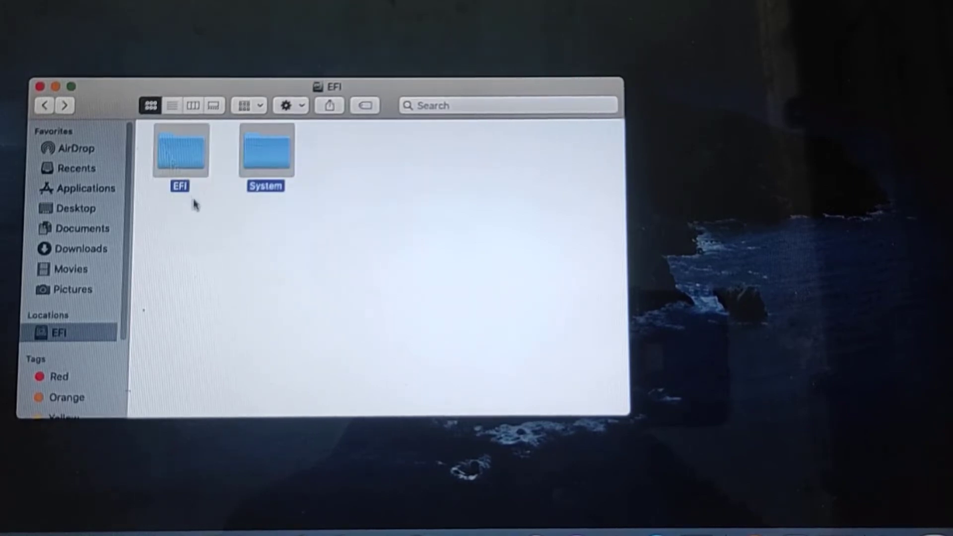
right_click(179, 157)
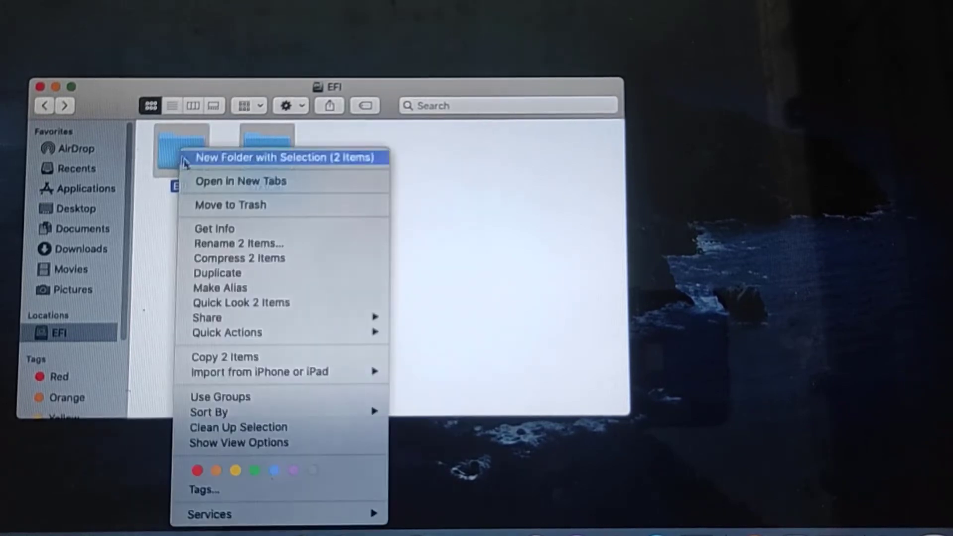
left_click(221, 207)
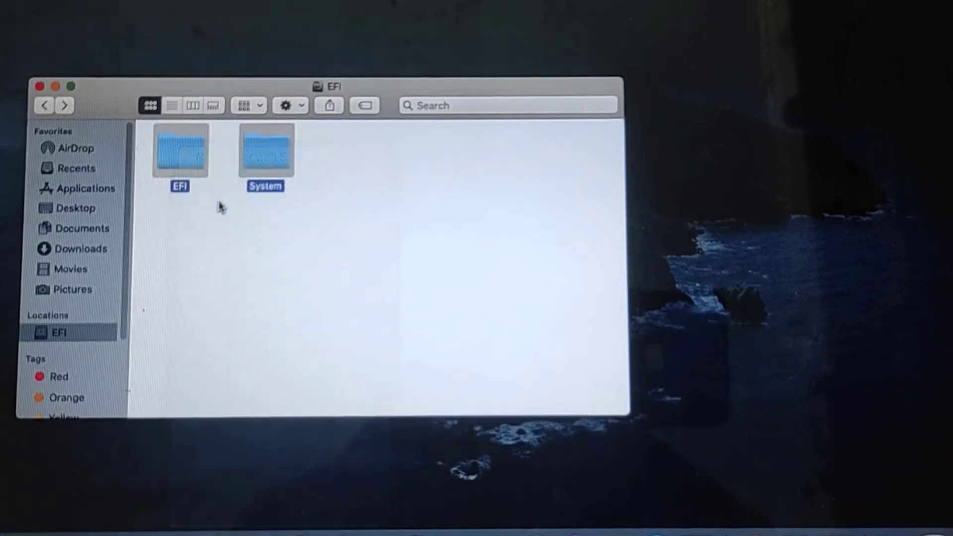
left_click(41, 88)
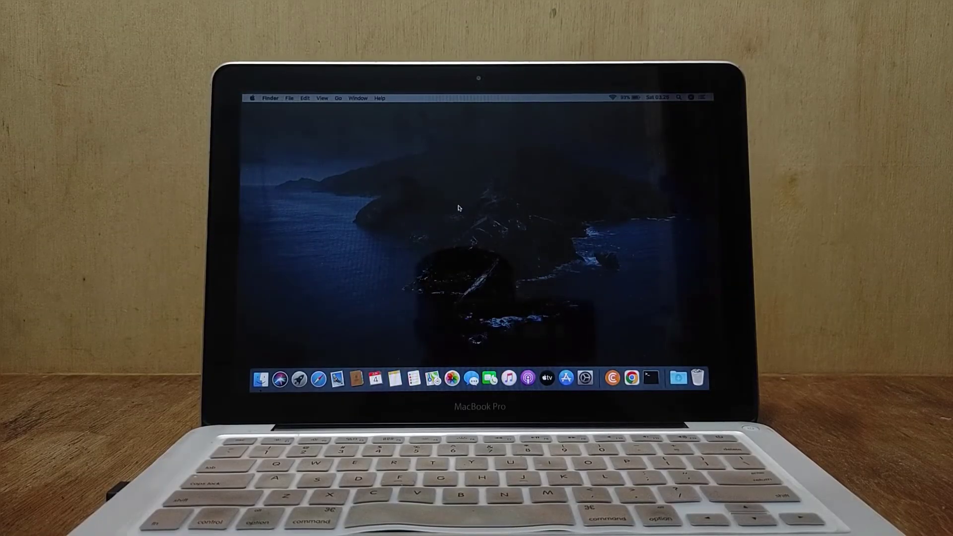
Step: Restart the Mac and boot from Macintosh HD, now the only listed disk
left_click(251, 98)
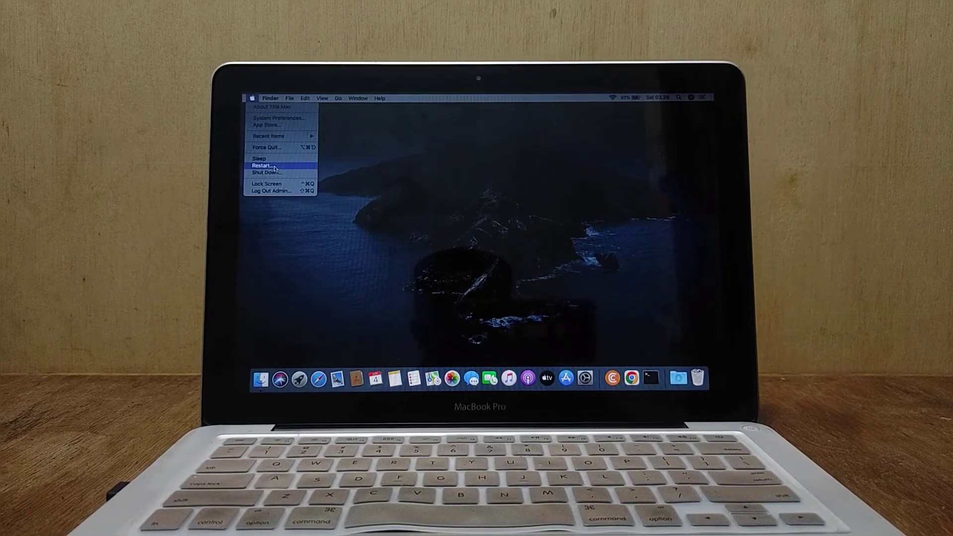
left_click(279, 168)
left_click(539, 210)
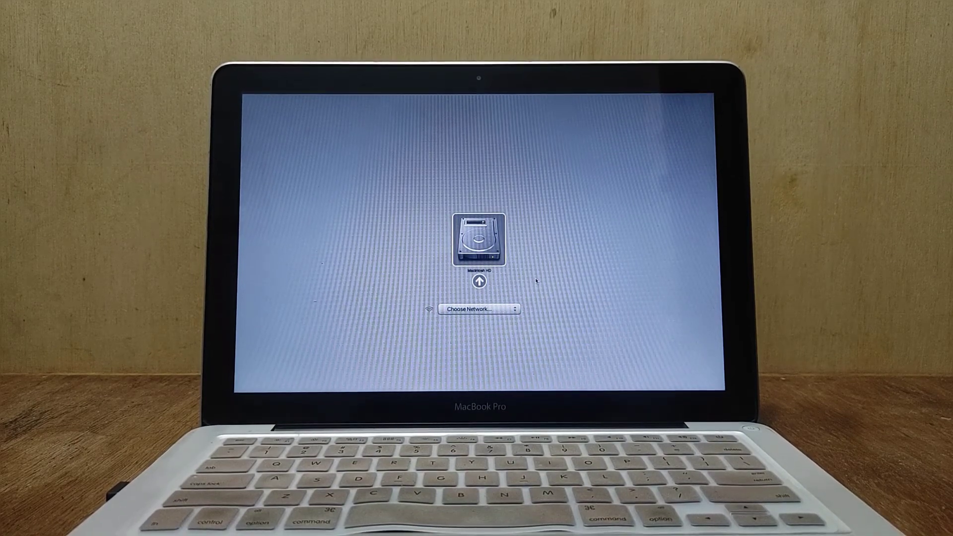
key("Return")
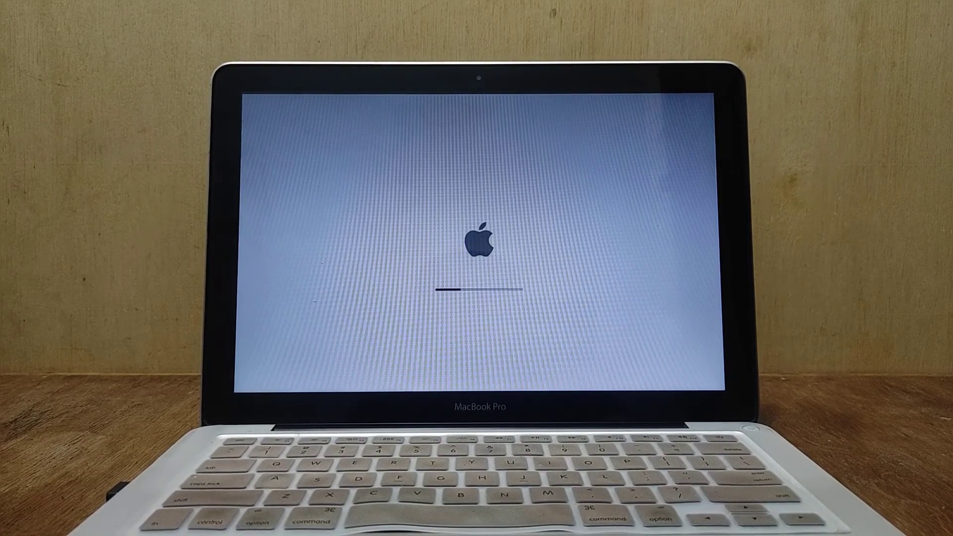